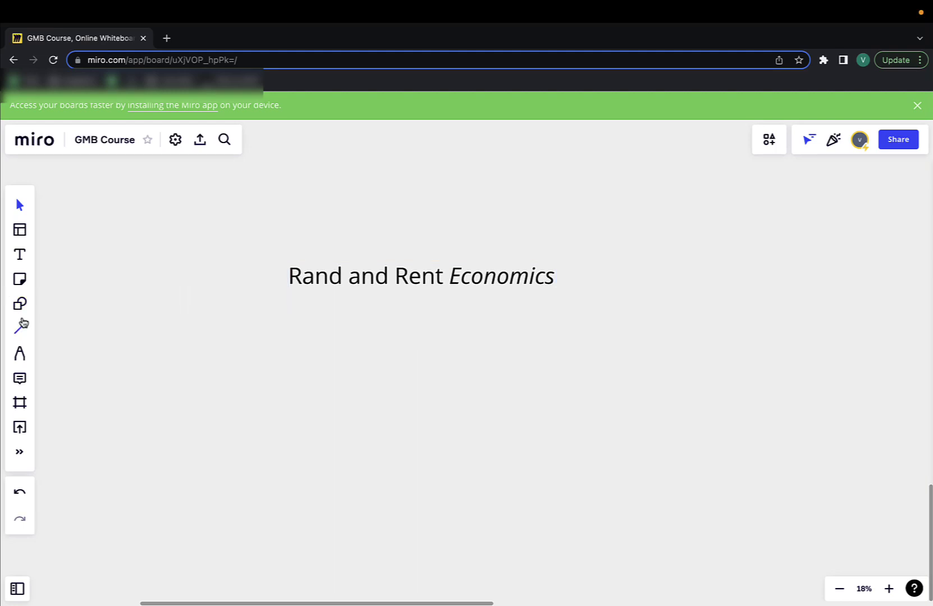
# Step: With the Pen, underline the first part of the title and sketch a tall box beneath it
pyautogui.click(23, 352)
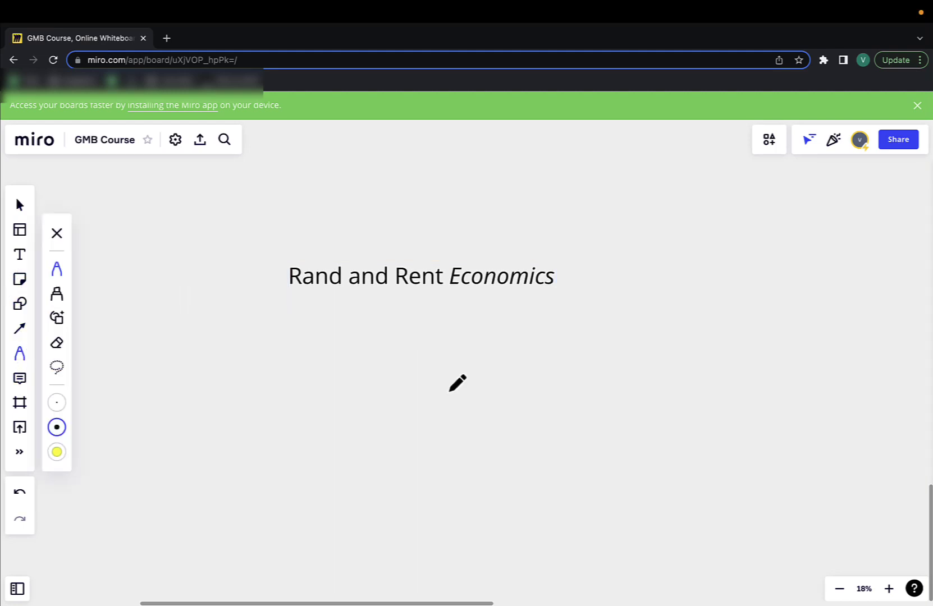
pyautogui.moveTo(302, 295); pyautogui.dragTo(399, 295)
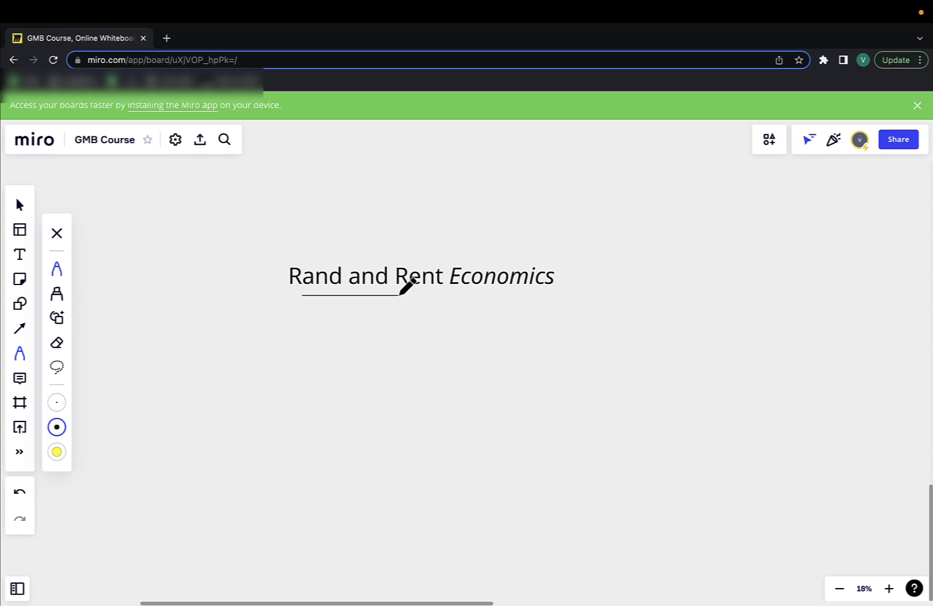
pyautogui.scroll(-2, 284, 333)
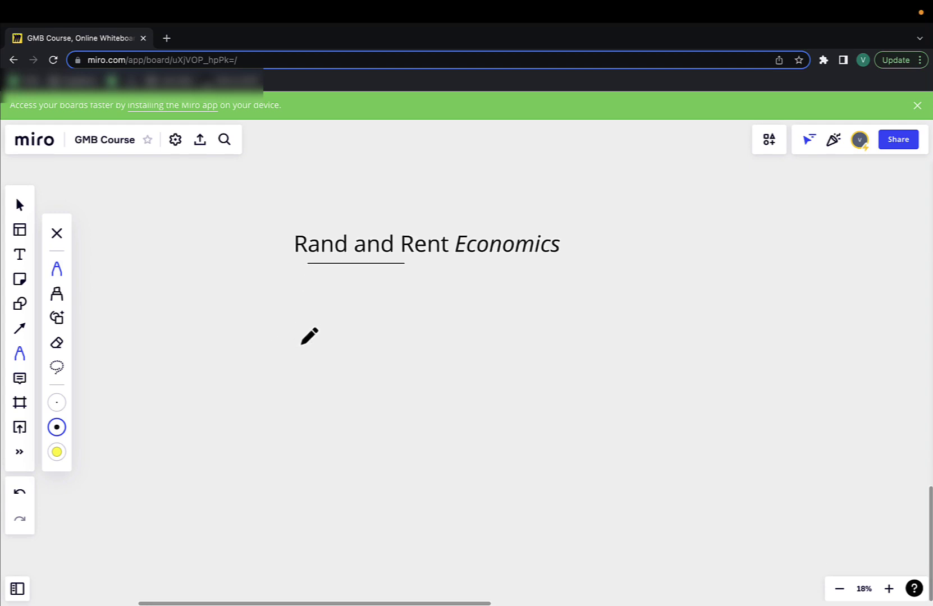
pyautogui.moveTo(301, 344)
pyautogui.mouseDown()
pyautogui.moveTo(301, 450)
pyautogui.moveTo(301, 339)
pyautogui.mouseUp()
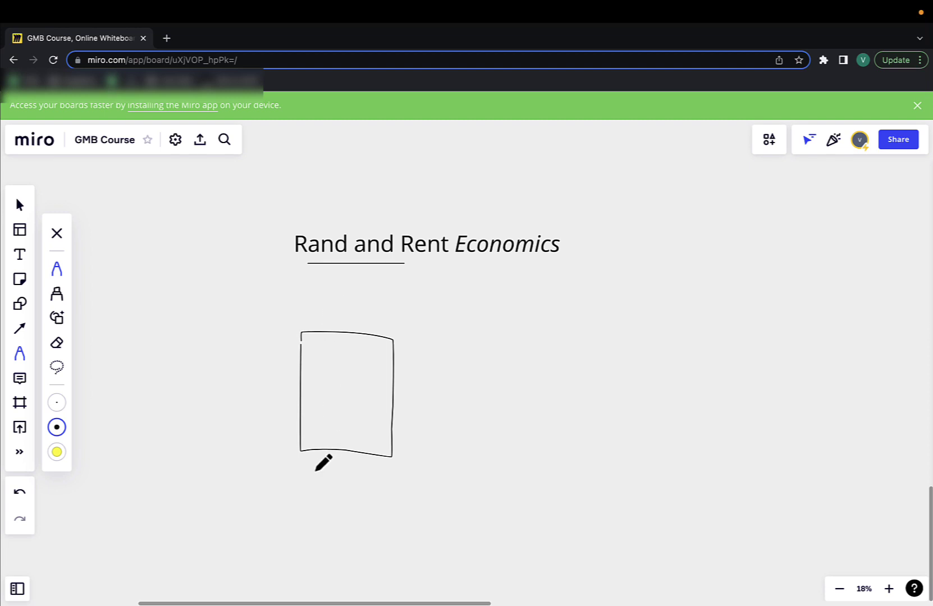
# Step: Draw two arrows out of the box's bottom labelled 1 and 10, and begin 500-1k under the 1
pyautogui.moveTo(301, 481); pyautogui.dragTo(260, 514)
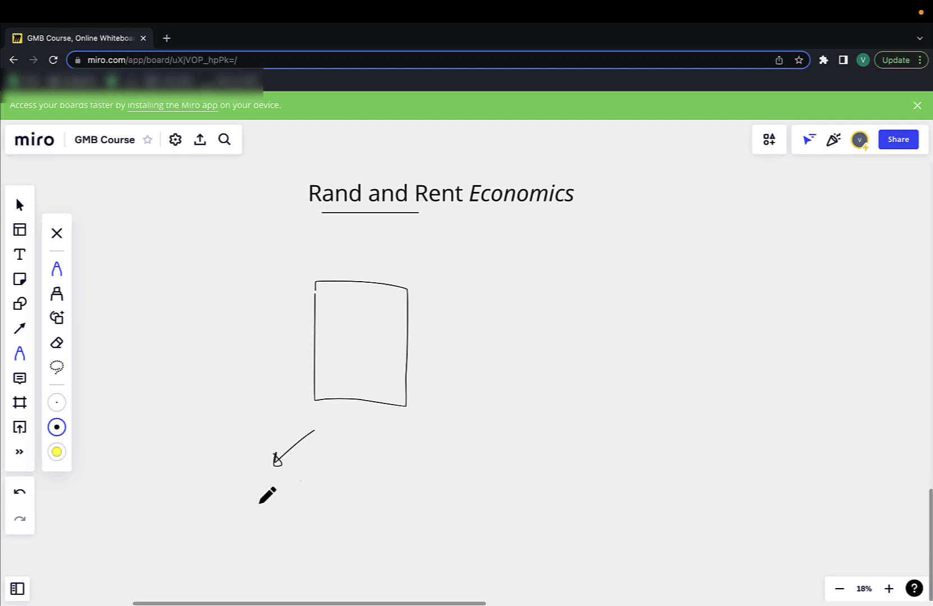
pyautogui.scroll(-3, 266, 496)
pyautogui.moveTo(237, 461); pyautogui.dragTo(237, 491)
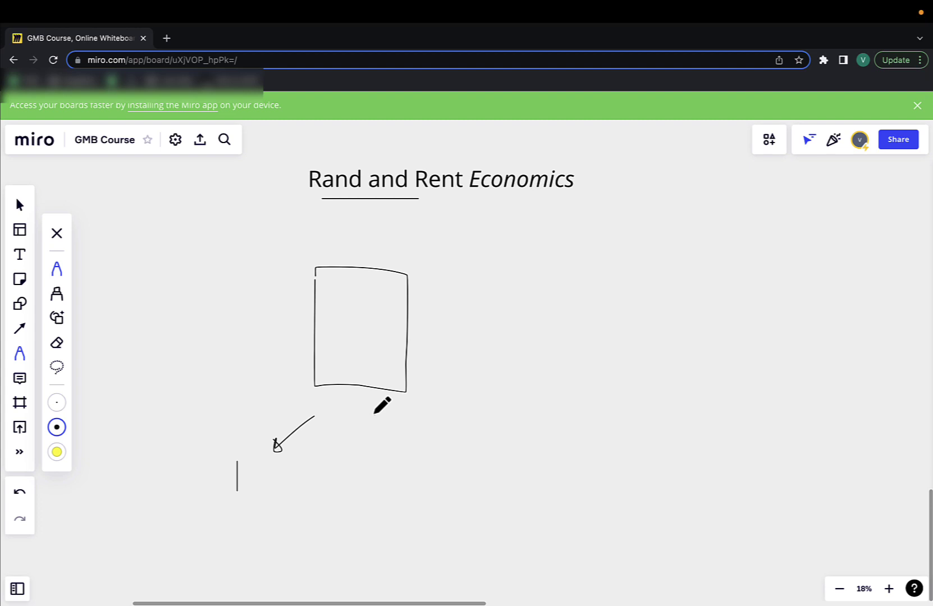
pyautogui.moveTo(373, 414)
pyautogui.mouseDown()
pyautogui.moveTo(395, 448)
pyautogui.moveTo(385, 496)
pyautogui.moveTo(403, 477)
pyautogui.moveTo(398, 496)
pyautogui.mouseUp()
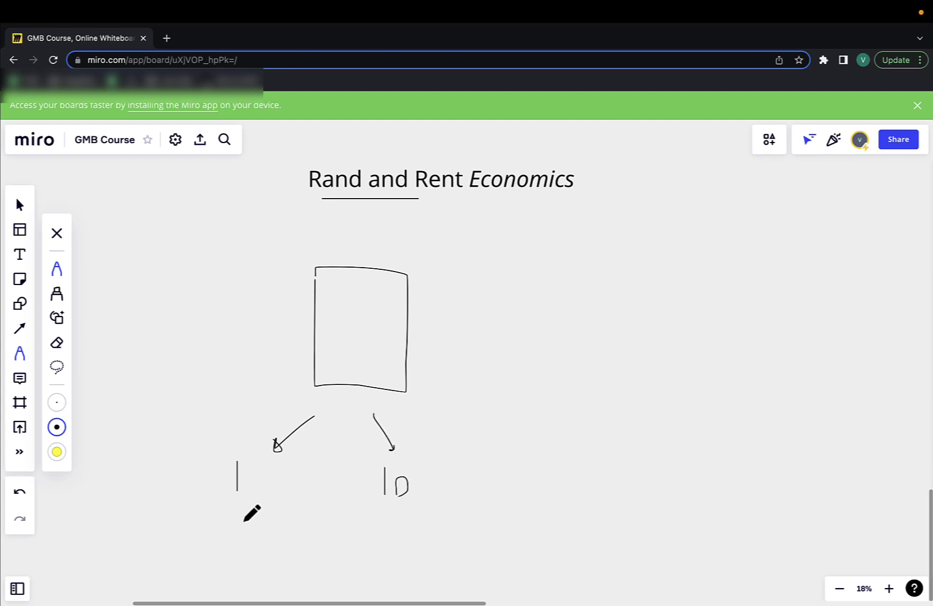
pyautogui.scroll(-1, 247, 509)
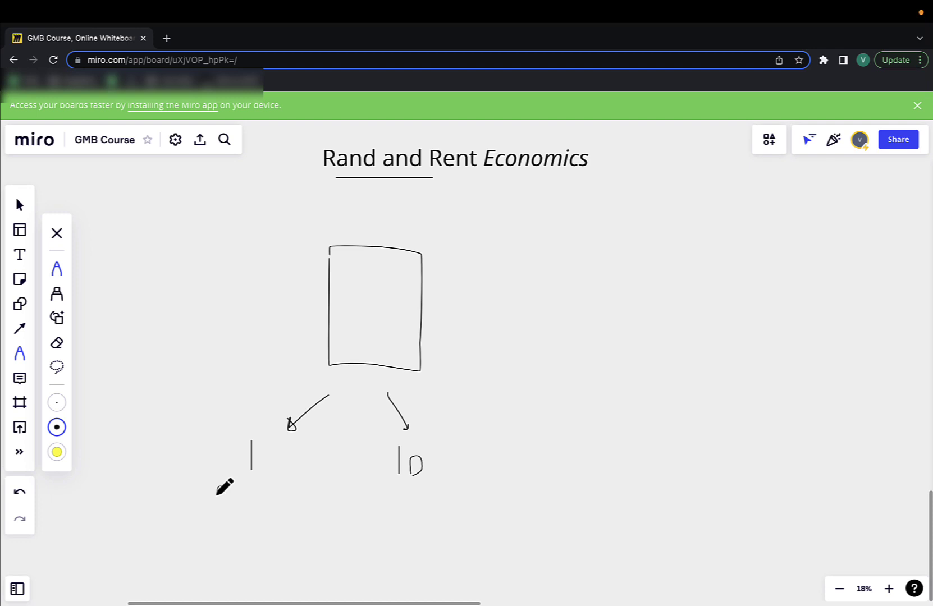
pyautogui.moveTo(226, 487)
pyautogui.mouseDown()
pyautogui.moveTo(214, 505)
pyautogui.moveTo(295, 509)
pyautogui.mouseUp()
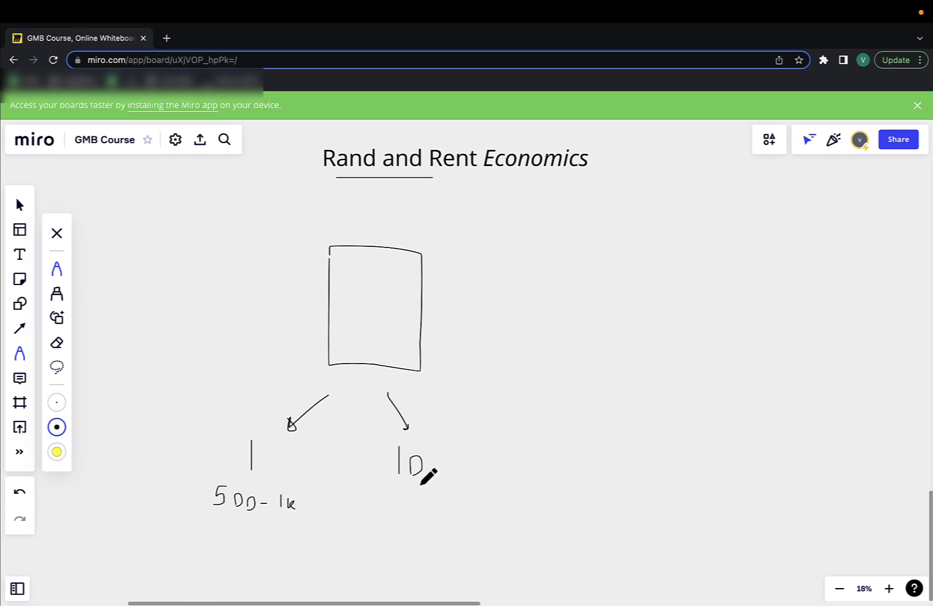
# Step: Write 50-100 under the 10, brace both ranges, and write 500-1k/mo beneath
pyautogui.moveTo(385, 501)
pyautogui.mouseDown()
pyautogui.moveTo(378, 517)
pyautogui.moveTo(429, 519)
pyautogui.mouseUp()
pyautogui.moveTo(437, 506); pyautogui.dragTo(443, 506)
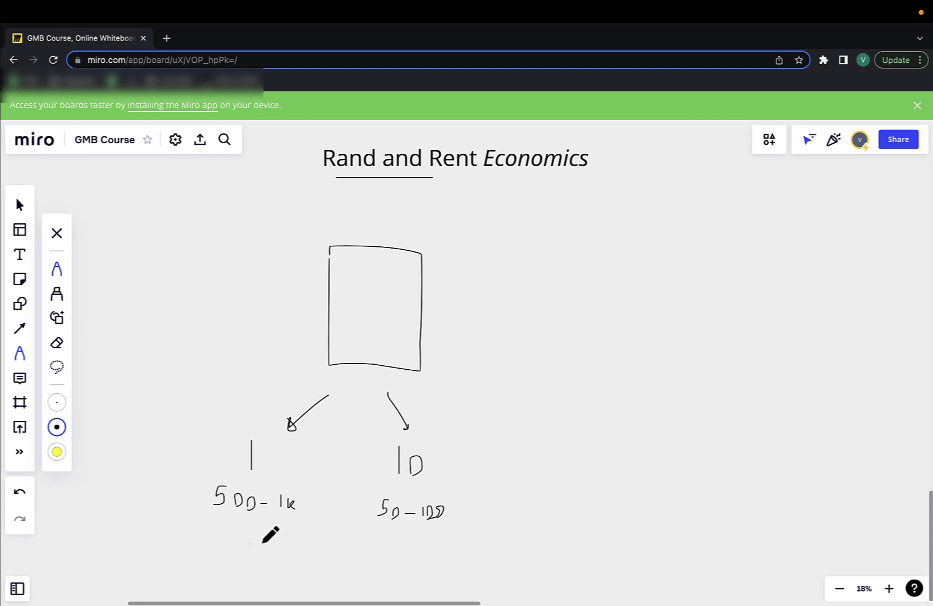
pyautogui.moveTo(235, 530); pyautogui.dragTo(459, 548)
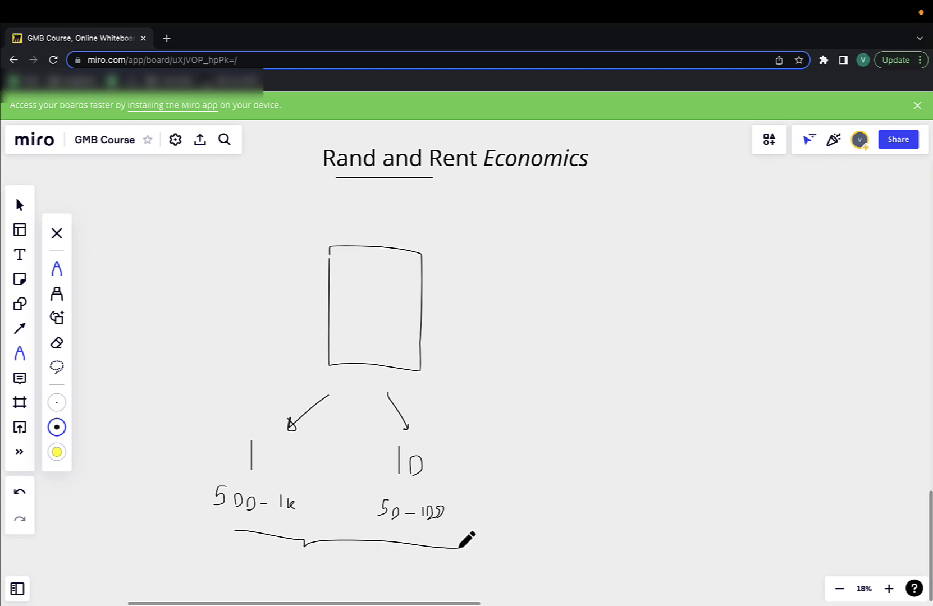
pyautogui.moveTo(281, 562); pyautogui.dragTo(273, 576)
pyautogui.moveTo(288, 568)
pyautogui.mouseDown()
pyautogui.moveTo(288, 578)
pyautogui.moveTo(368, 582)
pyautogui.moveTo(366, 599)
pyautogui.moveTo(399, 586)
pyautogui.mouseUp()
# Step: Draw three lines from the big box's right side, each ending in a small box
pyautogui.hscroll(2, 401, 323)
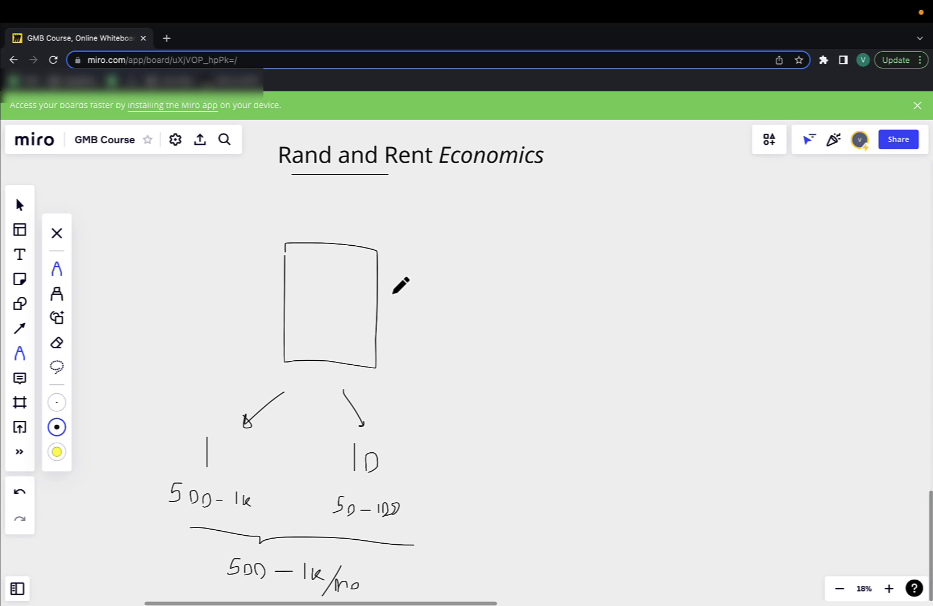
pyautogui.moveTo(377, 282); pyautogui.dragTo(445, 250)
pyautogui.moveTo(378, 301); pyautogui.dragTo(441, 301)
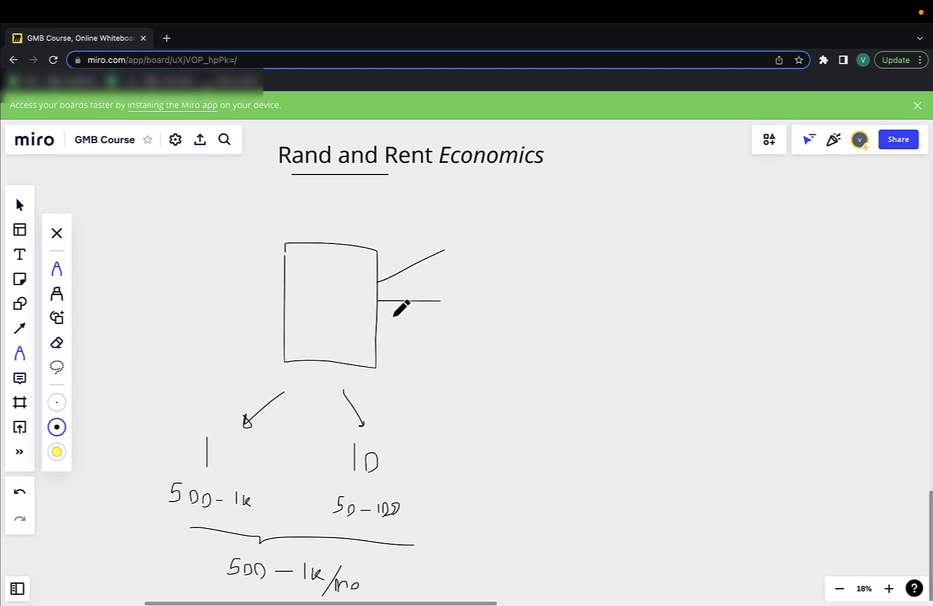
pyautogui.moveTo(377, 319); pyautogui.dragTo(438, 352)
pyautogui.moveTo(447, 229)
pyautogui.mouseDown()
pyautogui.moveTo(448, 253)
pyautogui.moveTo(482, 269)
pyautogui.moveTo(446, 223)
pyautogui.mouseUp()
pyautogui.moveTo(445, 284)
pyautogui.mouseDown()
pyautogui.moveTo(448, 303)
pyautogui.moveTo(479, 318)
pyautogui.moveTo(476, 268)
pyautogui.moveTo(448, 275)
pyautogui.mouseUp()
pyautogui.moveTo(444, 347)
pyautogui.mouseDown()
pyautogui.moveTo(463, 389)
pyautogui.moveTo(479, 346)
pyautogui.moveTo(450, 342)
pyautogui.moveTo(457, 381)
pyautogui.mouseUp()
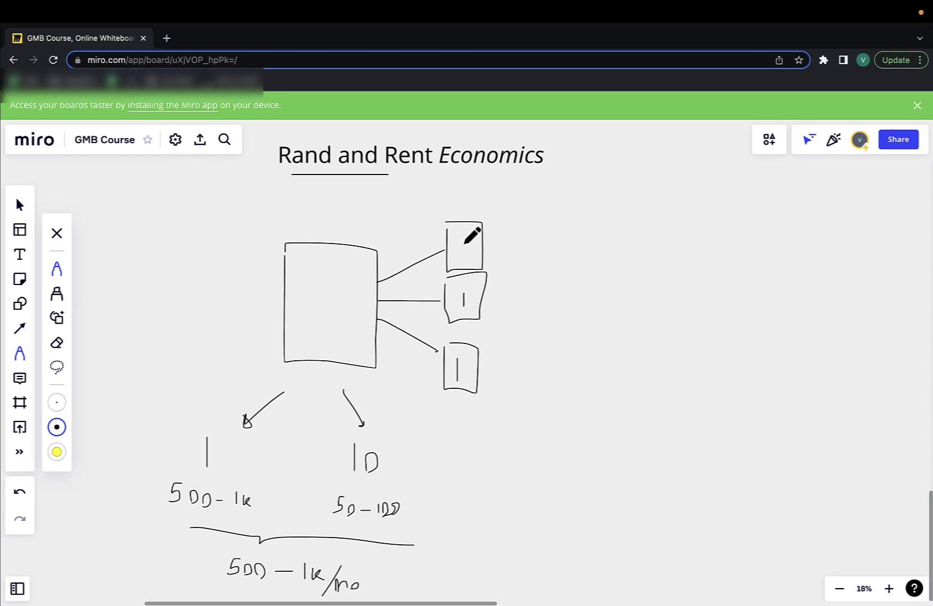
# Step: Mark the small boxes with 1, add dots below, and label each box 50
pyautogui.moveTo(463, 241); pyautogui.dragTo(463, 256)
pyautogui.click(469, 413)
pyautogui.click(469, 431)
pyautogui.click(469, 476)
pyautogui.moveTo(332, 520); pyautogui.dragTo(348, 520)
pyautogui.moveTo(493, 248)
pyautogui.mouseDown()
pyautogui.moveTo(488, 256)
pyautogui.moveTo(508, 252)
pyautogui.moveTo(496, 294)
pyautogui.moveTo(512, 287)
pyautogui.mouseUp()
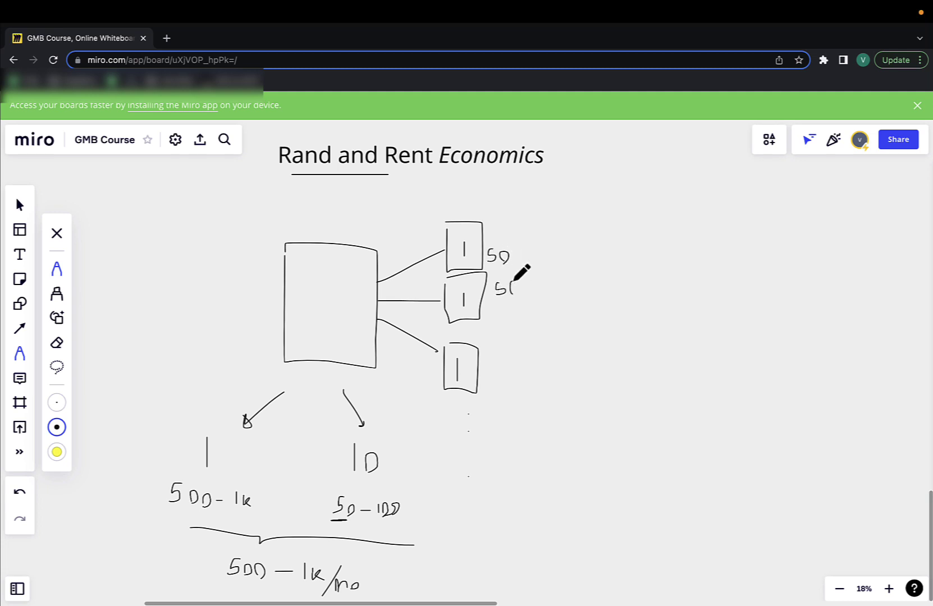
pyautogui.moveTo(500, 358)
pyautogui.mouseDown()
pyautogui.moveTo(488, 372)
pyautogui.moveTo(506, 363)
pyautogui.mouseUp()
# Step: Write '× 40% = 60' after the 150 and follow it with an arrow
pyautogui.hscroll(3, 475, 437)
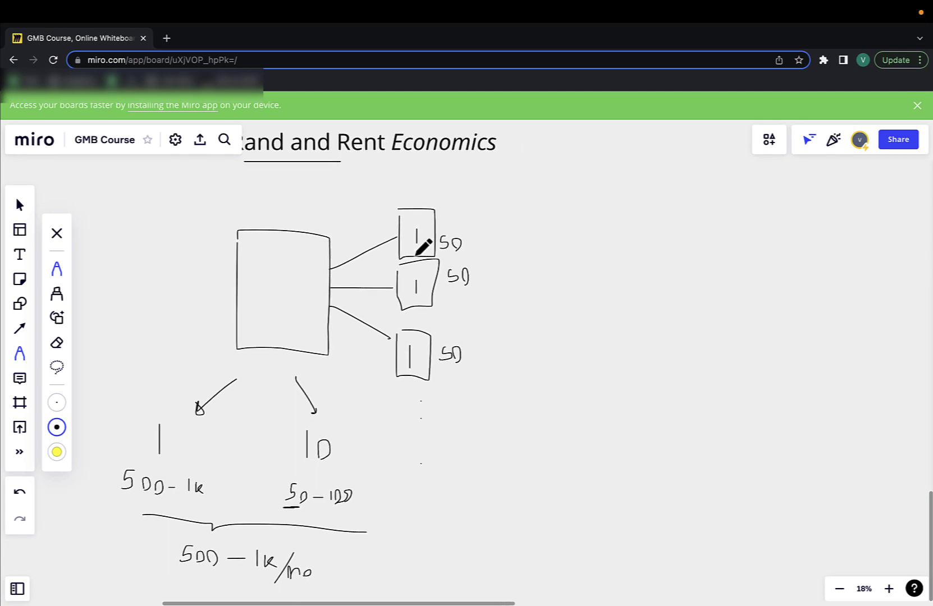
pyautogui.hscroll(1, 416, 256)
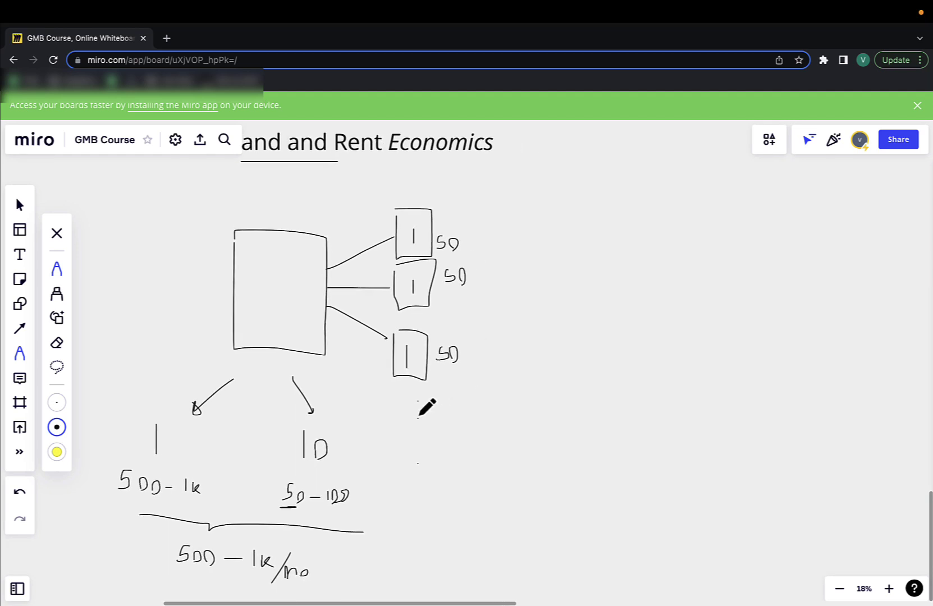
pyautogui.moveTo(400, 424); pyautogui.dragTo(416, 424)
pyautogui.moveTo(492, 415); pyautogui.dragTo(528, 411)
pyautogui.moveTo(447, 446)
pyautogui.mouseDown()
pyautogui.moveTo(447, 464)
pyautogui.moveTo(469, 466)
pyautogui.mouseUp()
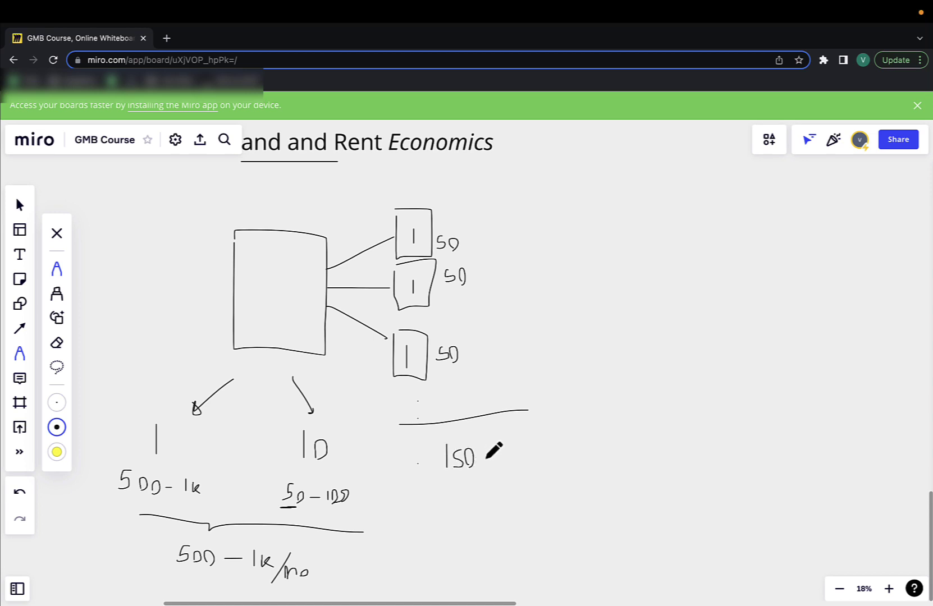
pyautogui.moveTo(489, 453)
pyautogui.mouseDown()
pyautogui.moveTo(496, 462)
pyautogui.moveTo(484, 466)
pyautogui.moveTo(535, 470)
pyautogui.mouseUp()
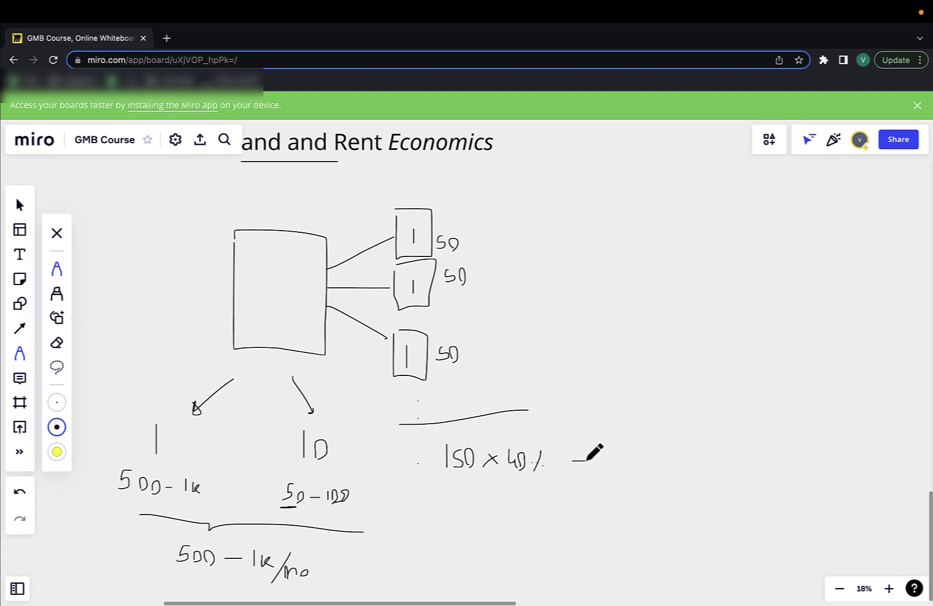
pyautogui.moveTo(612, 452)
pyautogui.mouseDown()
pyautogui.moveTo(607, 462)
pyautogui.moveTo(624, 462)
pyautogui.moveTo(619, 468)
pyautogui.moveTo(666, 458)
pyautogui.mouseUp()
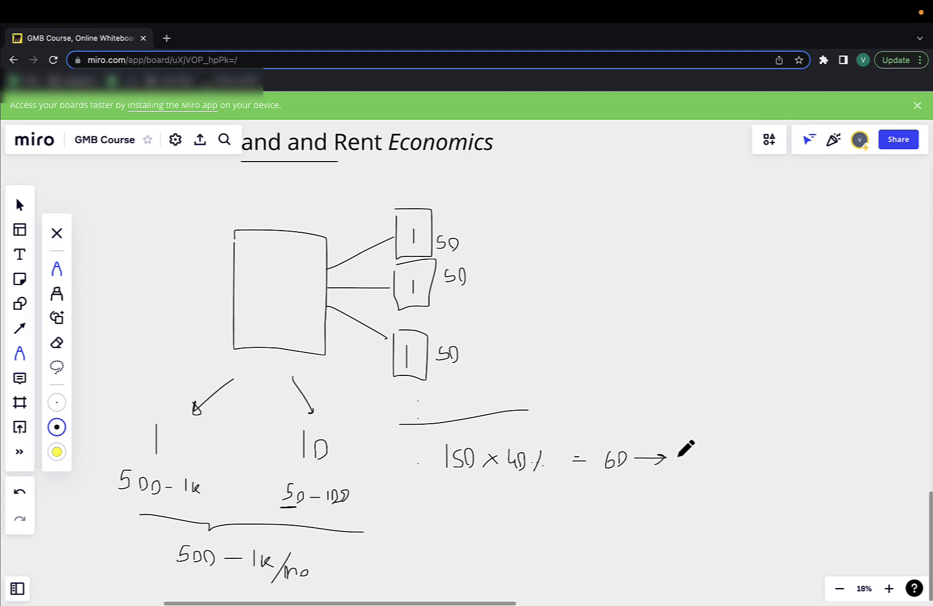
pyautogui.click(567, 448)
# Step: Draw a P atop the big box, write 30 after 60, and label its down arrow 50%
pyautogui.moveTo(263, 229); pyautogui.dragTo(263, 216)
pyautogui.moveTo(679, 452)
pyautogui.mouseDown()
pyautogui.moveTo(685, 469)
pyautogui.moveTo(705, 461)
pyautogui.mouseUp()
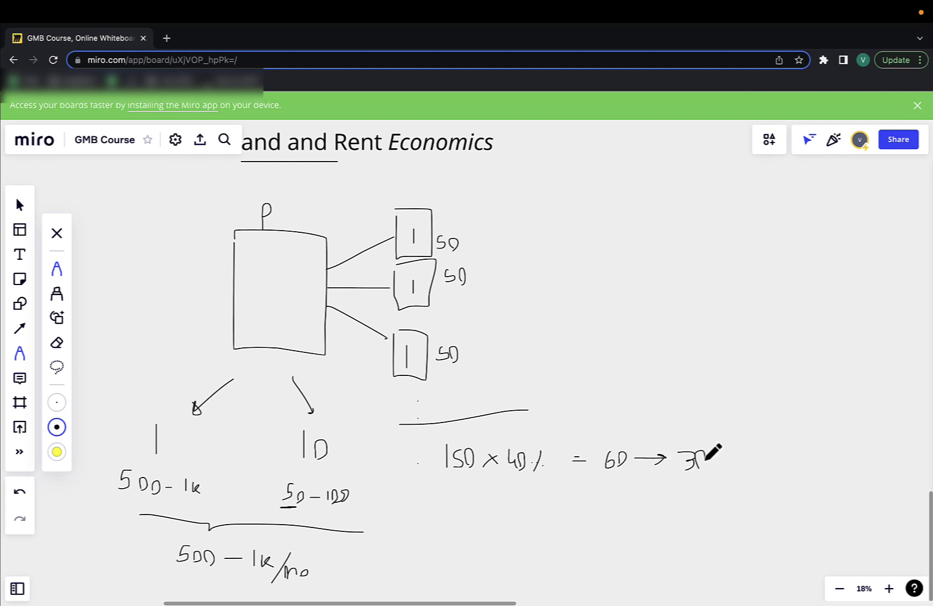
pyautogui.moveTo(649, 477)
pyautogui.mouseDown()
pyautogui.moveTo(645, 532)
pyautogui.moveTo(655, 529)
pyautogui.mouseUp()
pyautogui.moveTo(664, 531)
pyautogui.mouseDown()
pyautogui.moveTo(668, 522)
pyautogui.moveTo(660, 530)
pyautogui.mouseUp()
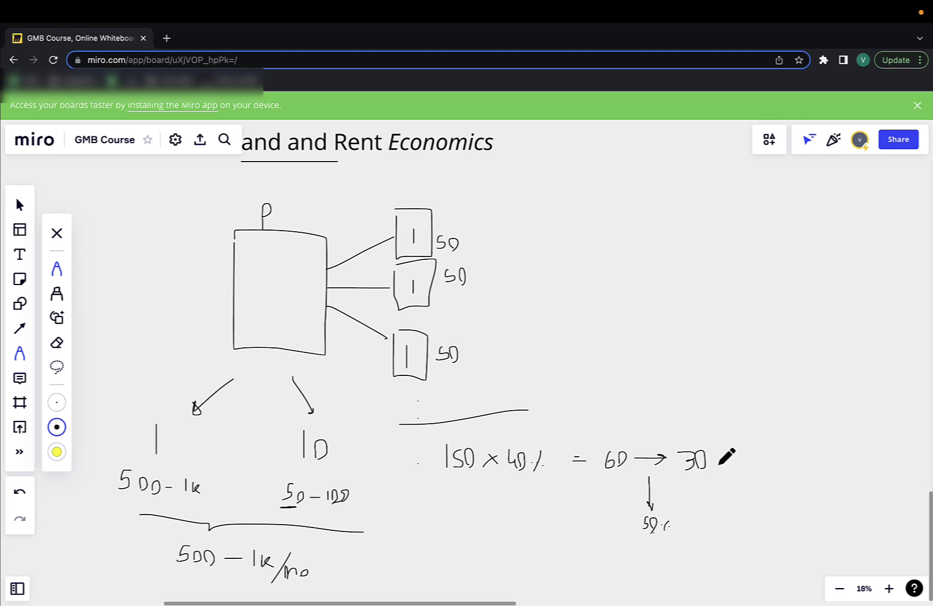
# Step: Extend the chain from 30 to 15 with a 50% down arrow and circle the 15
pyautogui.moveTo(714, 463)
pyautogui.mouseDown()
pyautogui.moveTo(739, 463)
pyautogui.moveTo(733, 472)
pyautogui.mouseUp()
pyautogui.moveTo(756, 457)
pyautogui.mouseDown()
pyautogui.moveTo(763, 471)
pyautogui.moveTo(724, 505)
pyautogui.mouseUp()
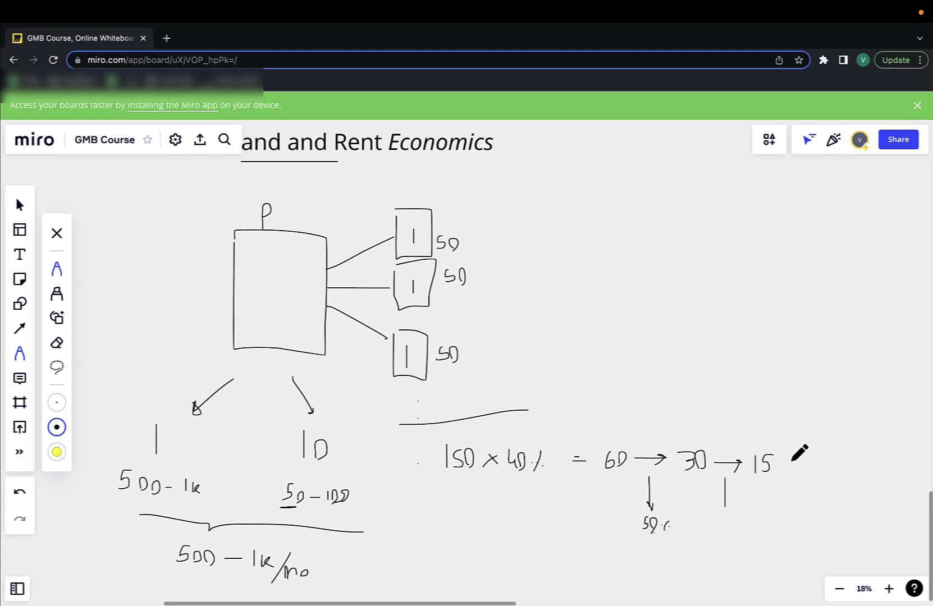
pyautogui.moveTo(718, 501); pyautogui.dragTo(729, 524)
pyautogui.moveTo(740, 527); pyautogui.dragTo(736, 535)
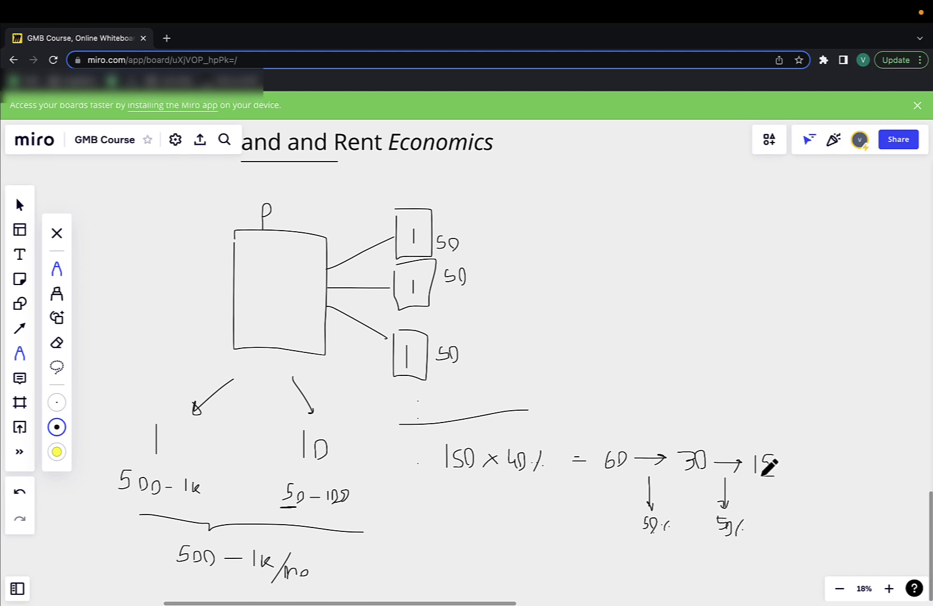
pyautogui.moveTo(774, 476)
pyautogui.mouseDown()
pyautogui.moveTo(744, 454)
pyautogui.moveTo(776, 448)
pyautogui.moveTo(778, 473)
pyautogui.mouseUp()
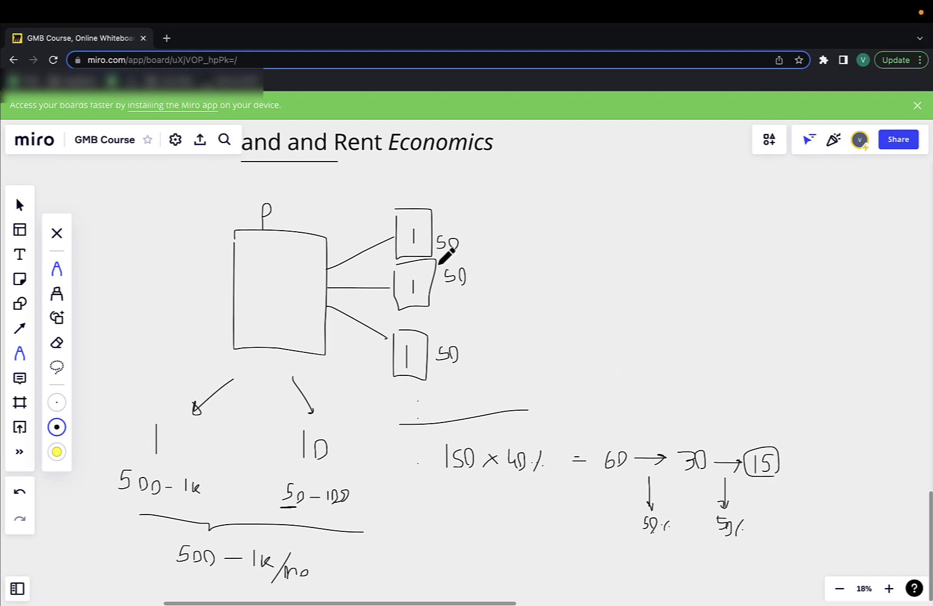
pyautogui.scroll(-1, 348, 228)
pyautogui.hscroll(1, 348, 227)
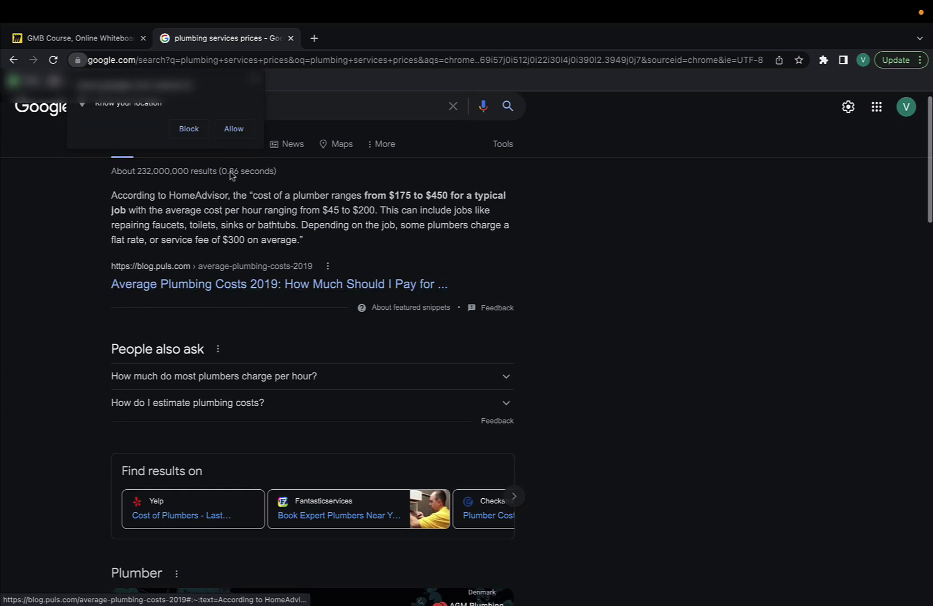
# Step: Highlight the $300 average service fee in the plumbing prices snippet
pyautogui.moveTo(223, 241); pyautogui.dragTo(240, 241)
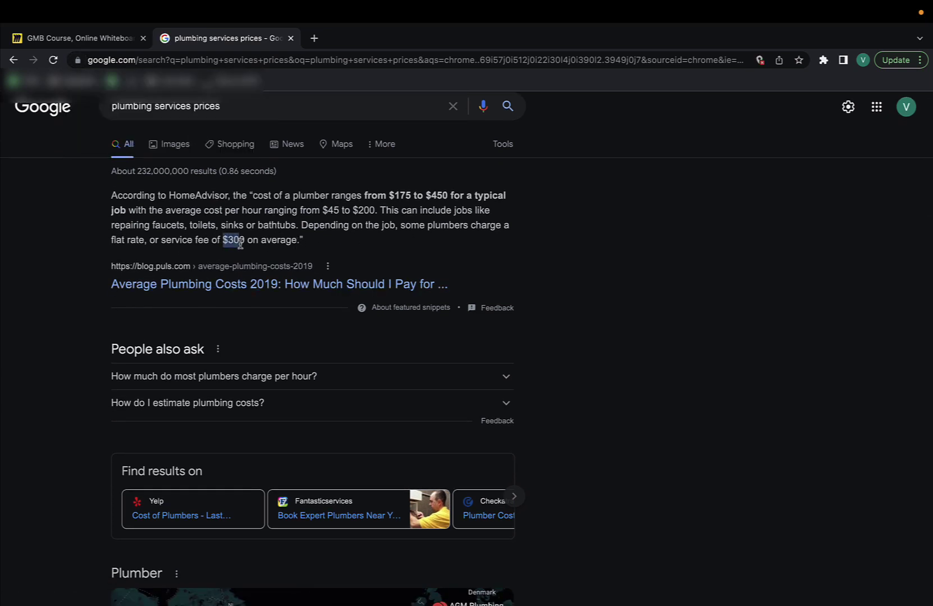
# Step: Back on the board, write $4500 after the circled 15 and box it
pyautogui.hotkey('ctrl', 'shift', 'Tab')
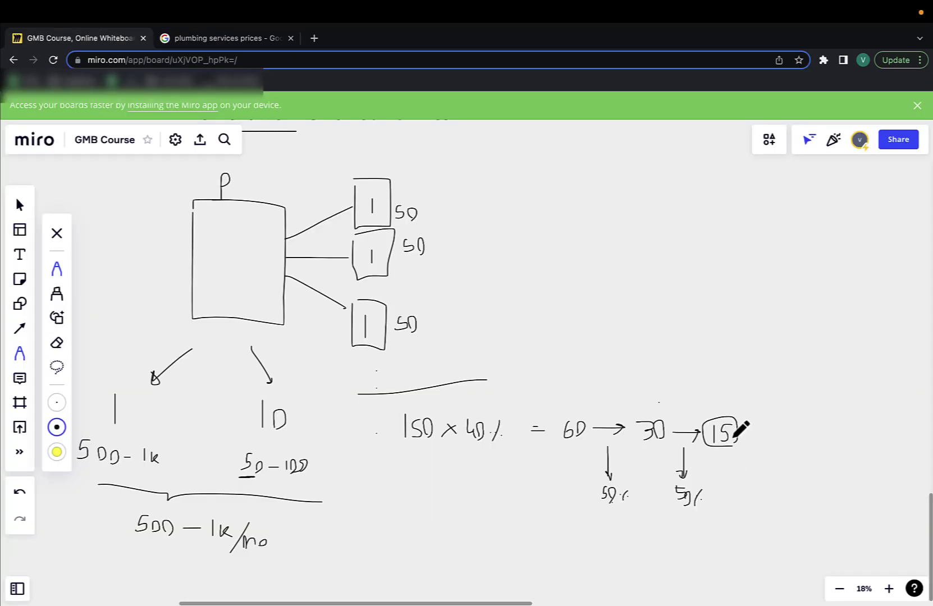
pyautogui.moveTo(773, 408)
pyautogui.mouseDown()
pyautogui.moveTo(789, 428)
pyautogui.moveTo(784, 446)
pyautogui.moveTo(798, 427)
pyautogui.moveTo(834, 412)
pyautogui.mouseUp()
pyautogui.moveTo(757, 422)
pyautogui.mouseDown()
pyautogui.moveTo(751, 463)
pyautogui.moveTo(871, 390)
pyautogui.moveTo(750, 382)
pyautogui.moveTo(728, 472)
pyautogui.mouseUp()
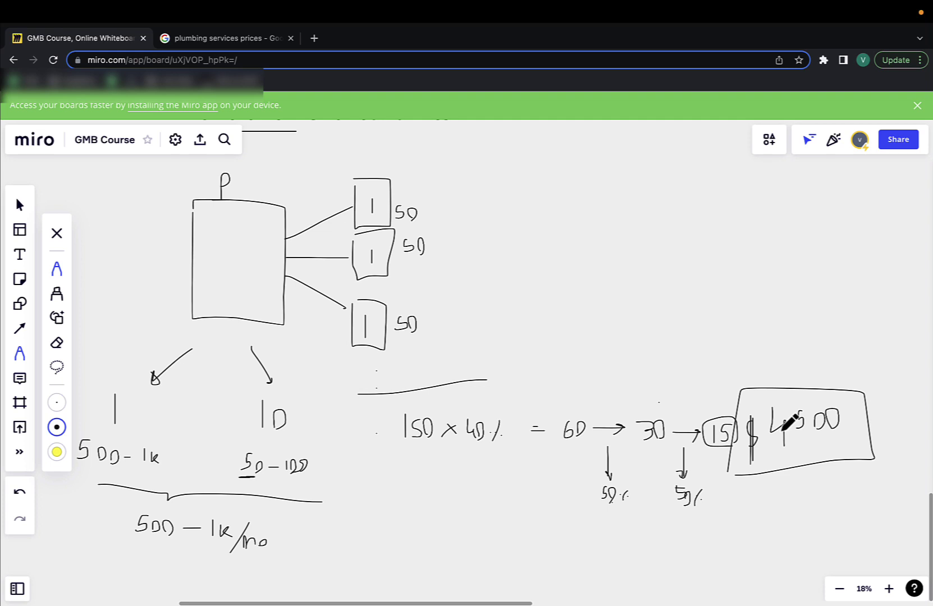
pyautogui.scroll(2, 403, 243)
pyautogui.hscroll(-2, 403, 243)
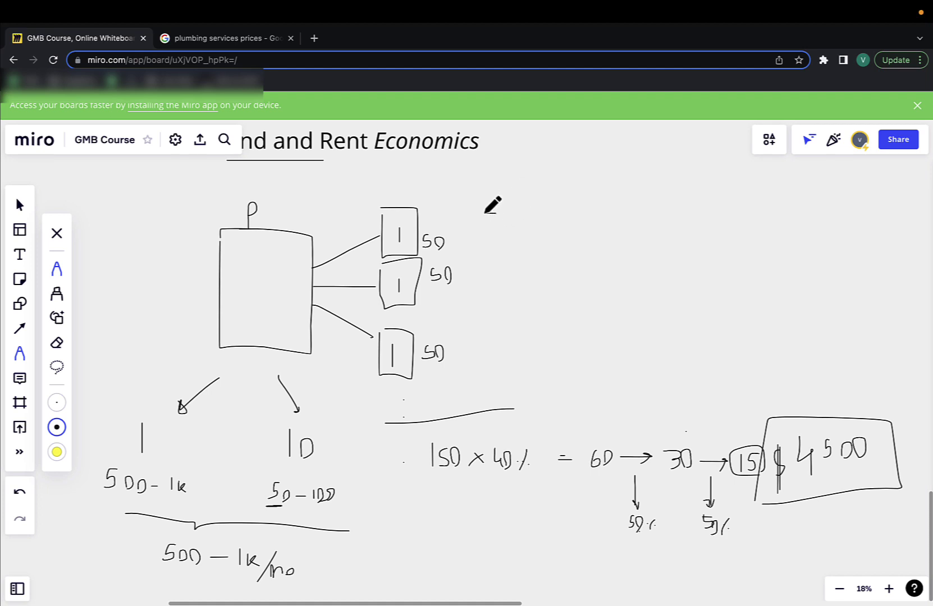
# Step: Write 500 with a line beneath, then a boxed $1500 with a curved arrow to $4500
pyautogui.moveTo(496, 214)
pyautogui.mouseDown()
pyautogui.moveTo(497, 233)
pyautogui.moveTo(482, 239)
pyautogui.moveTo(521, 223)
pyautogui.moveTo(507, 276)
pyautogui.mouseUp()
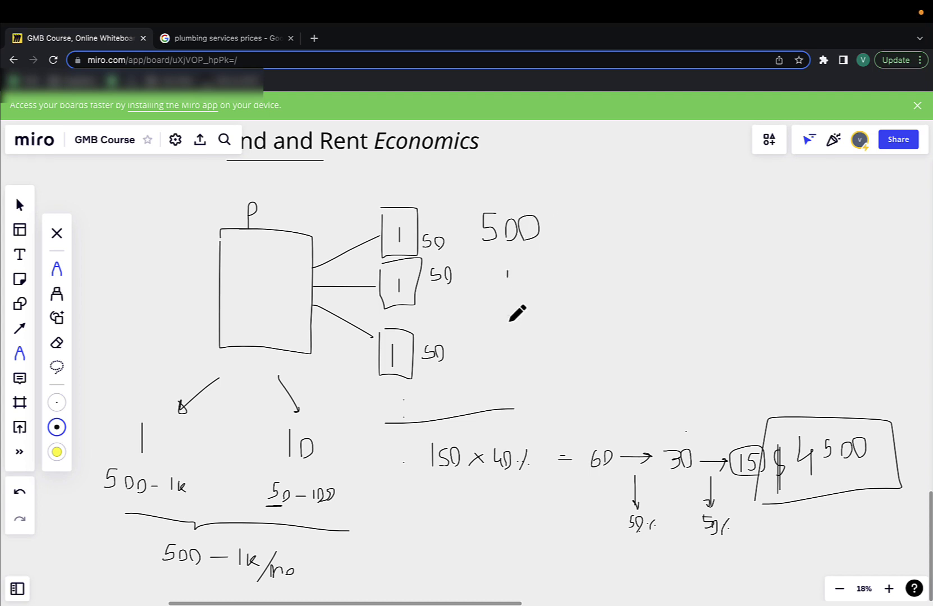
pyautogui.moveTo(508, 337); pyautogui.dragTo(508, 394)
pyautogui.moveTo(617, 281)
pyautogui.mouseDown()
pyautogui.moveTo(616, 310)
pyautogui.moveTo(656, 282)
pyautogui.moveTo(651, 308)
pyautogui.moveTo(597, 315)
pyautogui.moveTo(599, 324)
pyautogui.moveTo(667, 331)
pyautogui.moveTo(603, 268)
pyautogui.moveTo(581, 316)
pyautogui.mouseUp()
pyautogui.moveTo(664, 308); pyautogui.dragTo(868, 404)
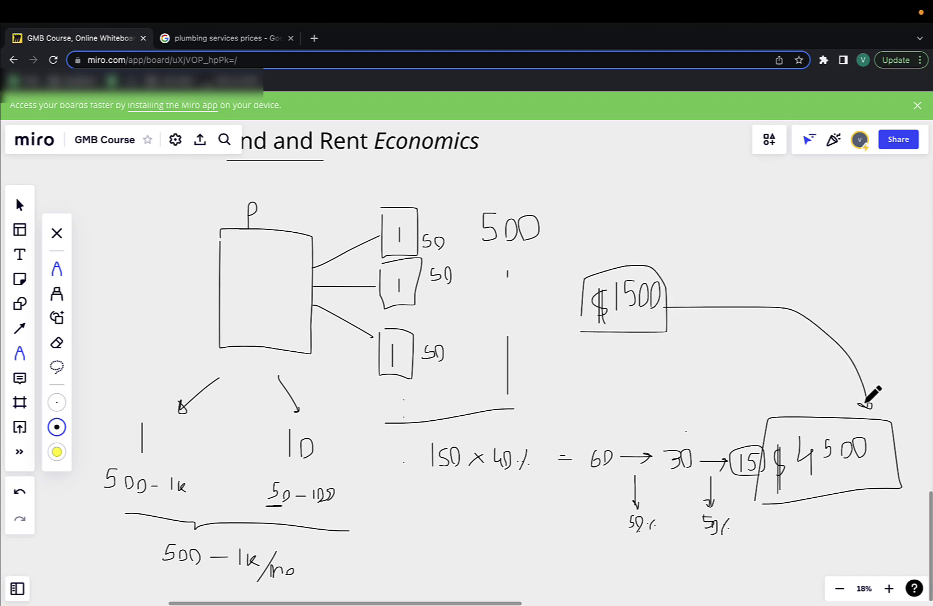
# Step: Add stacked small boxes left of the calculation, labelled 10 and 5, underlining the lowest
pyautogui.moveTo(383, 404)
pyautogui.mouseDown()
pyautogui.moveTo(384, 431)
pyautogui.moveTo(410, 414)
pyautogui.moveTo(385, 420)
pyautogui.moveTo(386, 515)
pyautogui.moveTo(403, 449)
pyautogui.mouseUp()
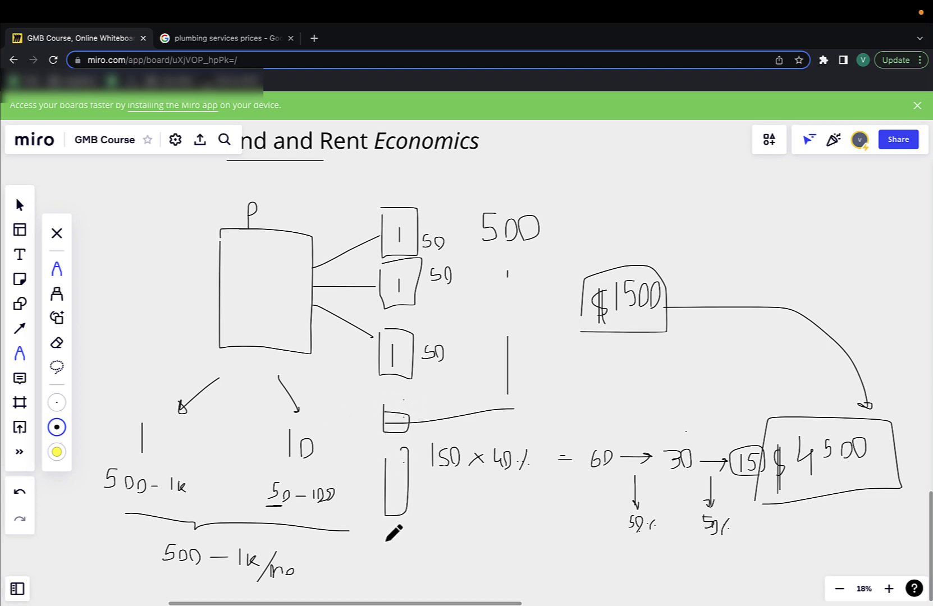
pyautogui.moveTo(387, 540)
pyautogui.mouseDown()
pyautogui.moveTo(407, 564)
pyautogui.moveTo(400, 543)
pyautogui.mouseUp()
pyautogui.moveTo(434, 406)
pyautogui.mouseDown()
pyautogui.moveTo(434, 418)
pyautogui.moveTo(444, 409)
pyautogui.mouseUp()
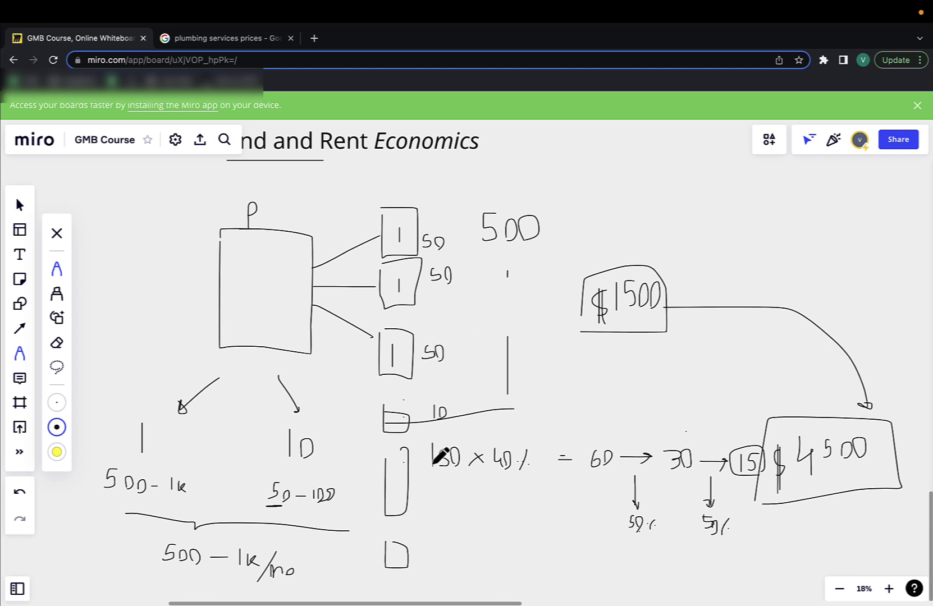
pyautogui.moveTo(441, 493); pyautogui.dragTo(431, 510)
pyautogui.moveTo(377, 588); pyautogui.dragTo(506, 578)
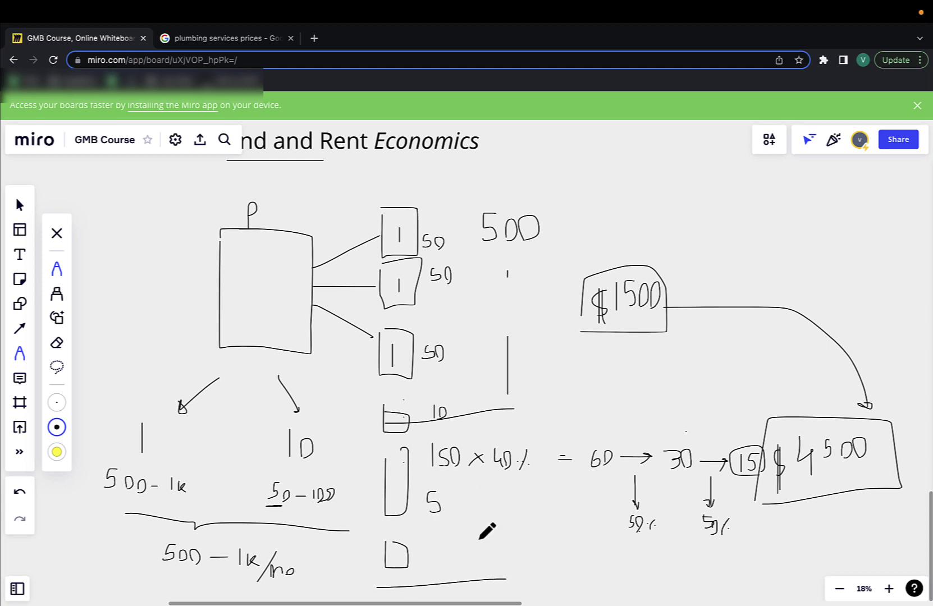